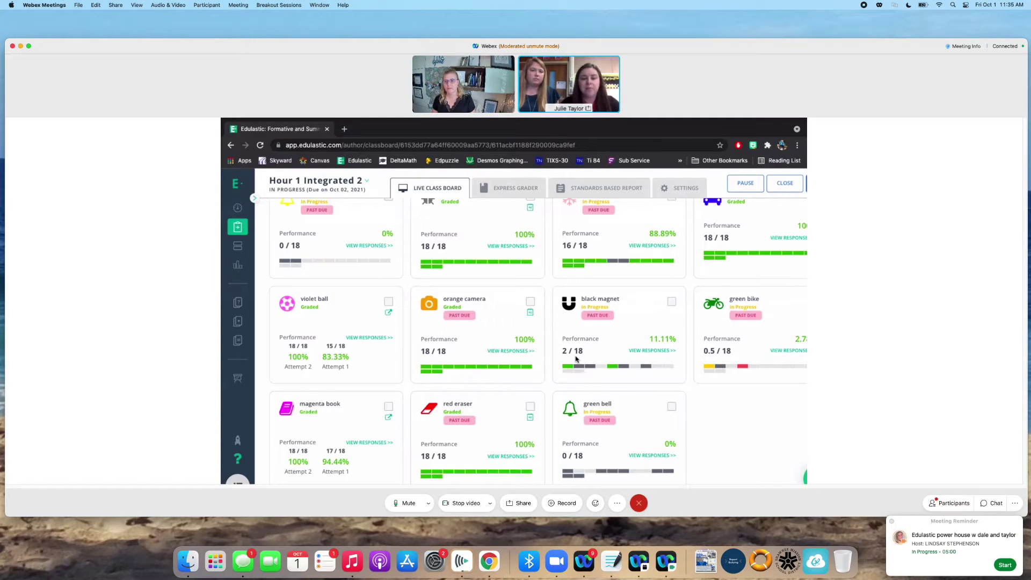
Step: Open the test library and start assigning the Unit 2 Quiz: Radicals and Right Triangles
{"action": "scroll", "coordinate": [576, 358], "scroll_direction": "up", "scroll_amount": 10}
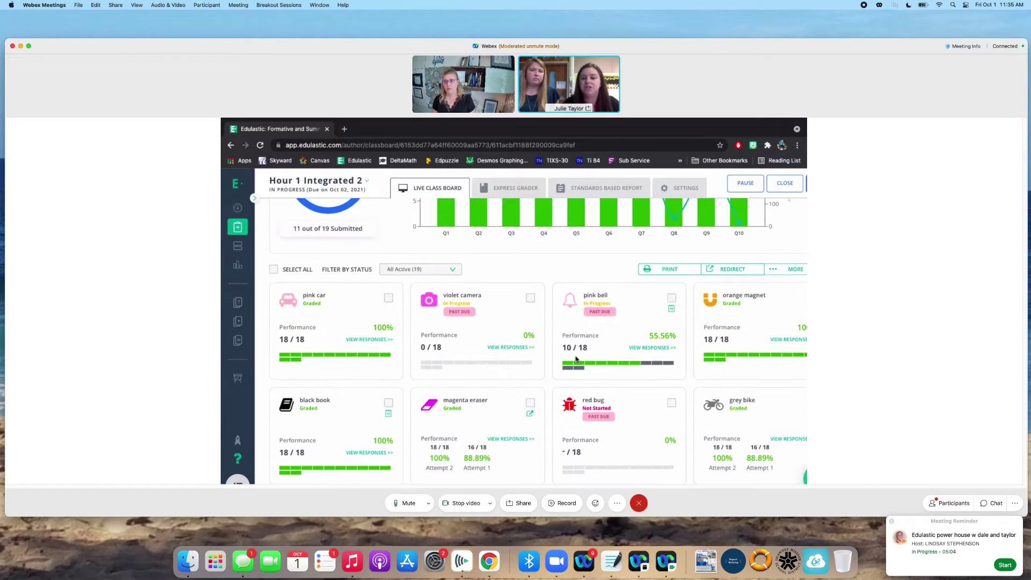
{"action": "scroll", "coordinate": [576, 358], "scroll_direction": "up", "scroll_amount": 5}
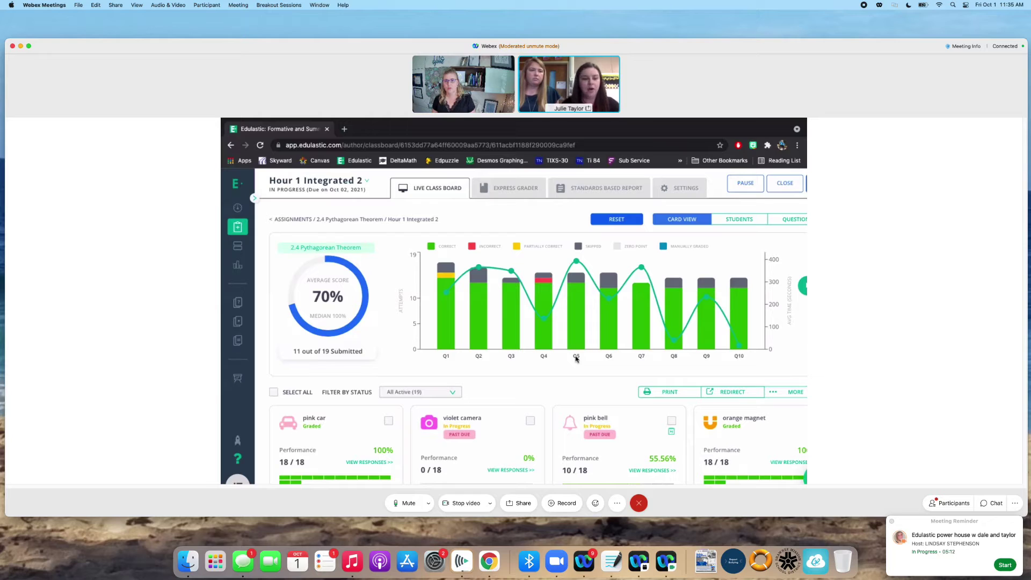
{"action": "left_click", "coordinate": [240, 324]}
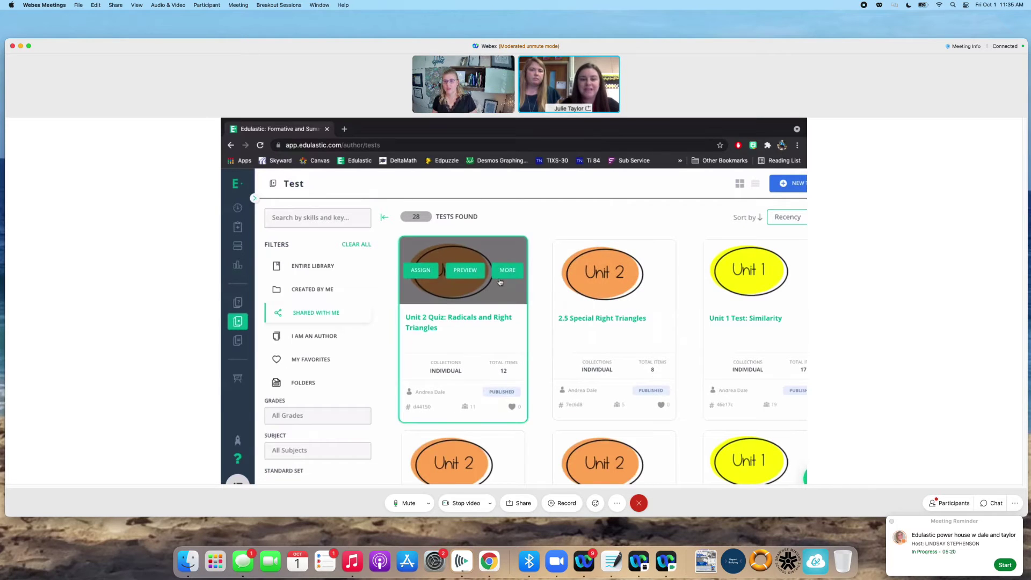
{"action": "left_click", "coordinate": [423, 271]}
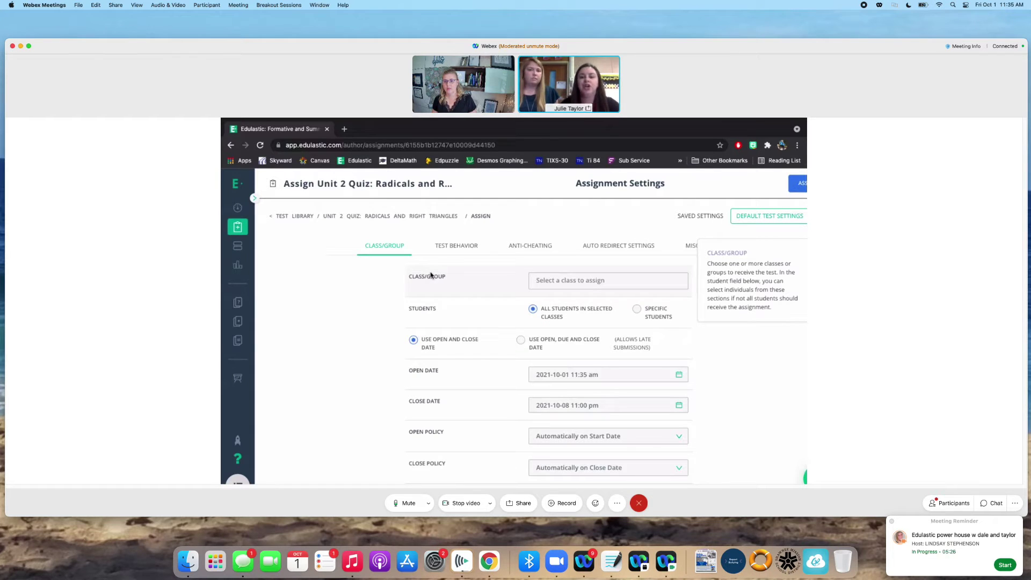
Step: Look through the classes that can receive the quiz
{"action": "left_click", "coordinate": [569, 281]}
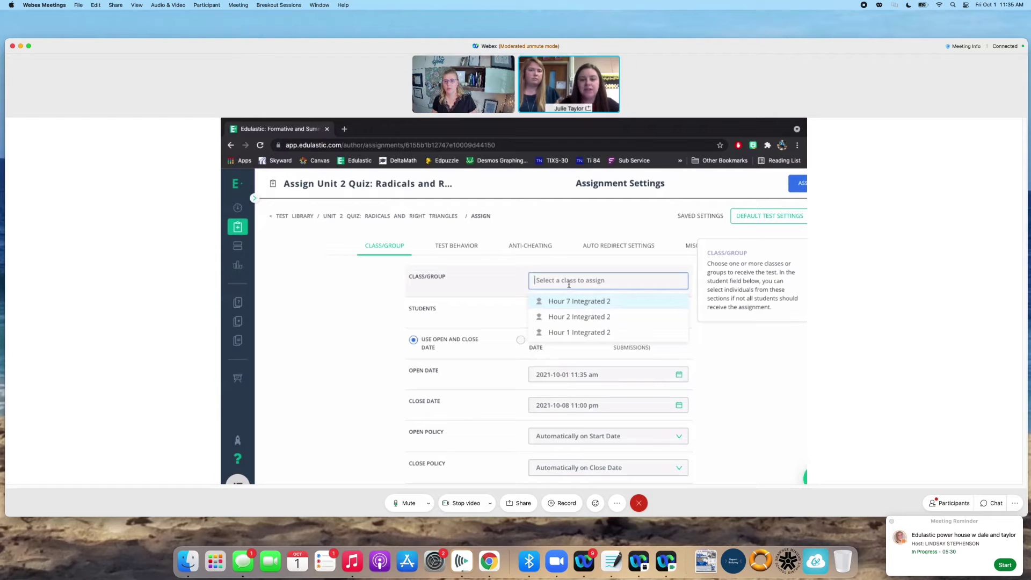
{"action": "left_click", "coordinate": [577, 301]}
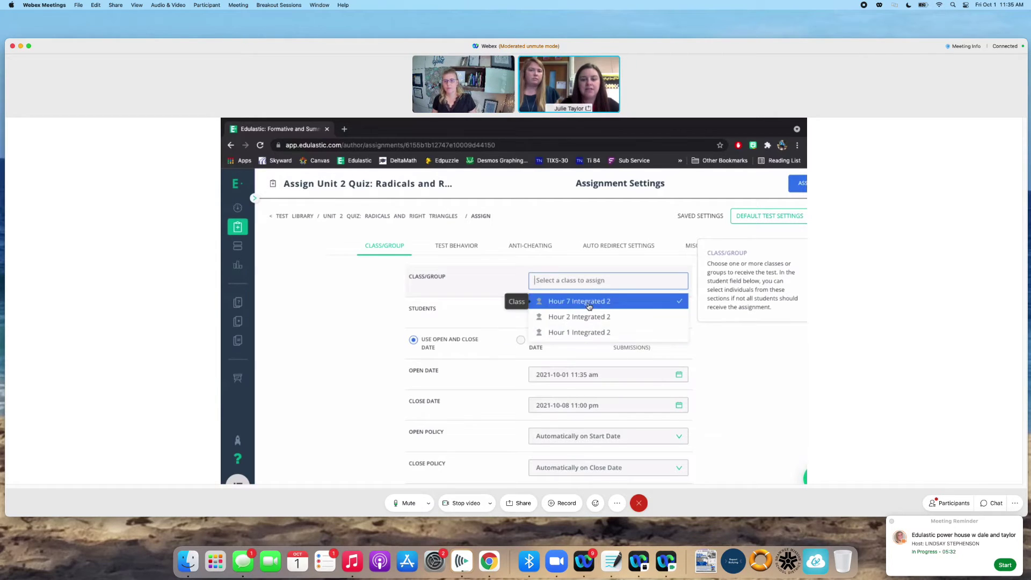
{"action": "left_click", "coordinate": [474, 269]}
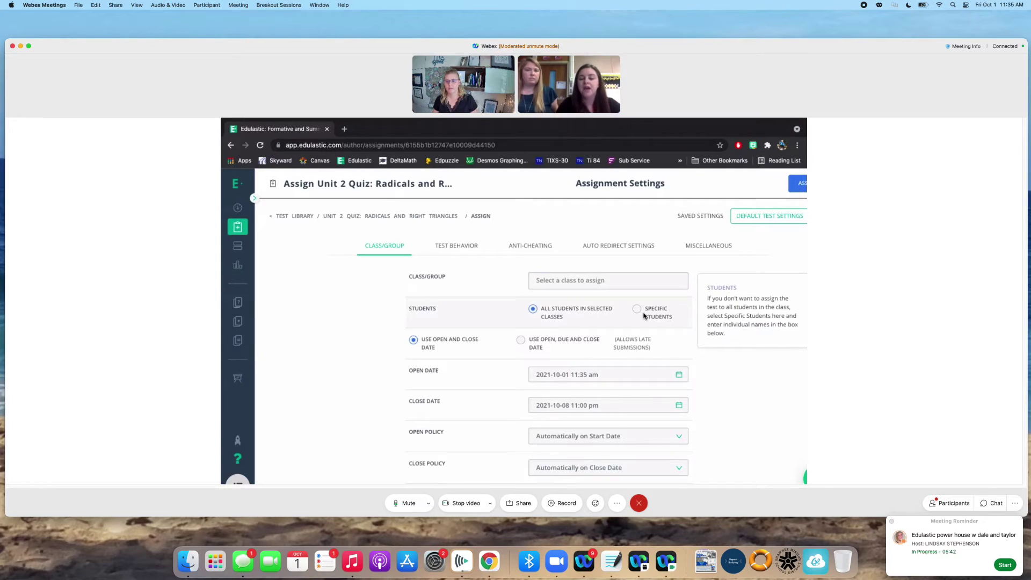
Step: Switch the quiz to open, due and close dates and check the calendar for the students' due date
{"action": "mouse_move", "coordinate": [521, 344]}
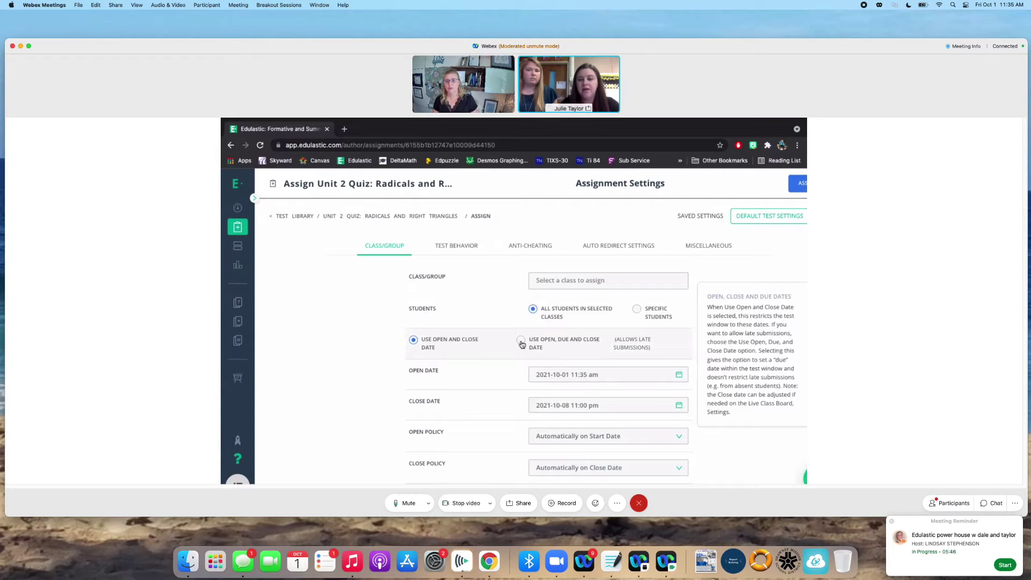
{"action": "left_click", "coordinate": [520, 342]}
{"action": "scroll", "coordinate": [655, 354], "scroll_direction": "down", "scroll_amount": 1}
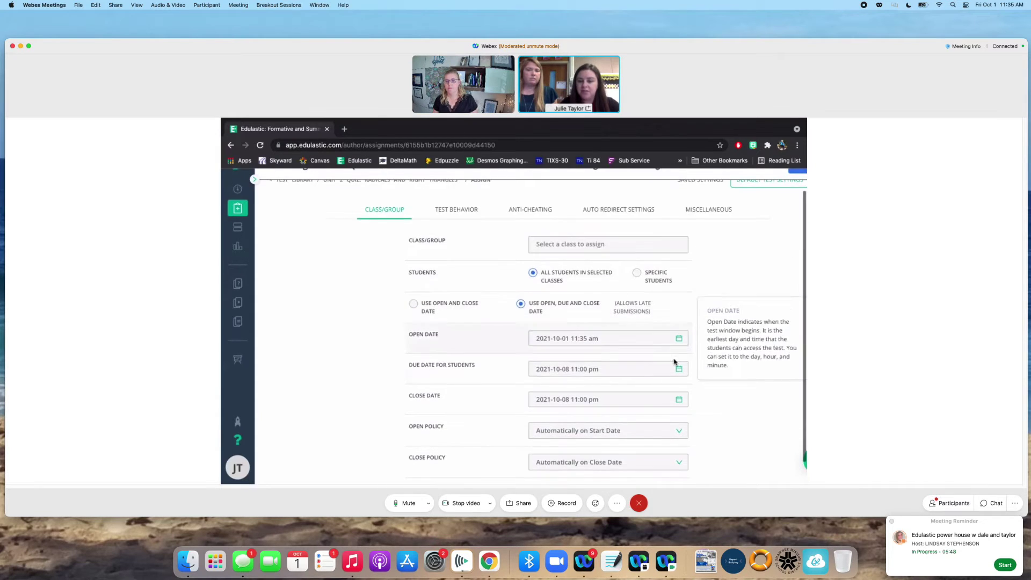
{"action": "left_click", "coordinate": [674, 369]}
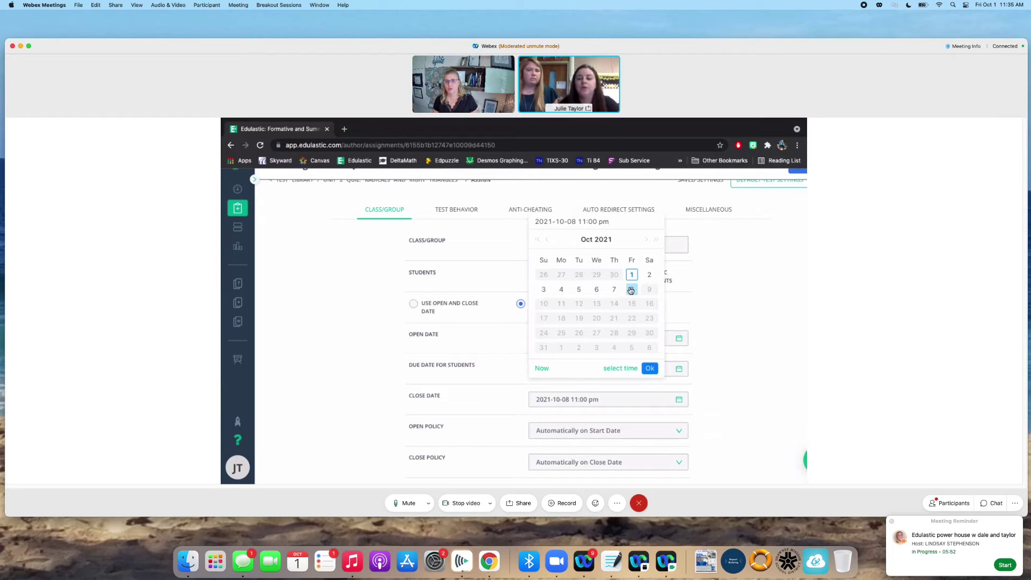
{"action": "left_click", "coordinate": [361, 414]}
Step: Set the quiz's open policy to Open Manually in Class and go through the close policy choices
{"action": "scroll", "coordinate": [554, 417], "scroll_direction": "down", "scroll_amount": 1}
{"action": "left_click", "coordinate": [559, 418]}
{"action": "left_click", "coordinate": [584, 451]}
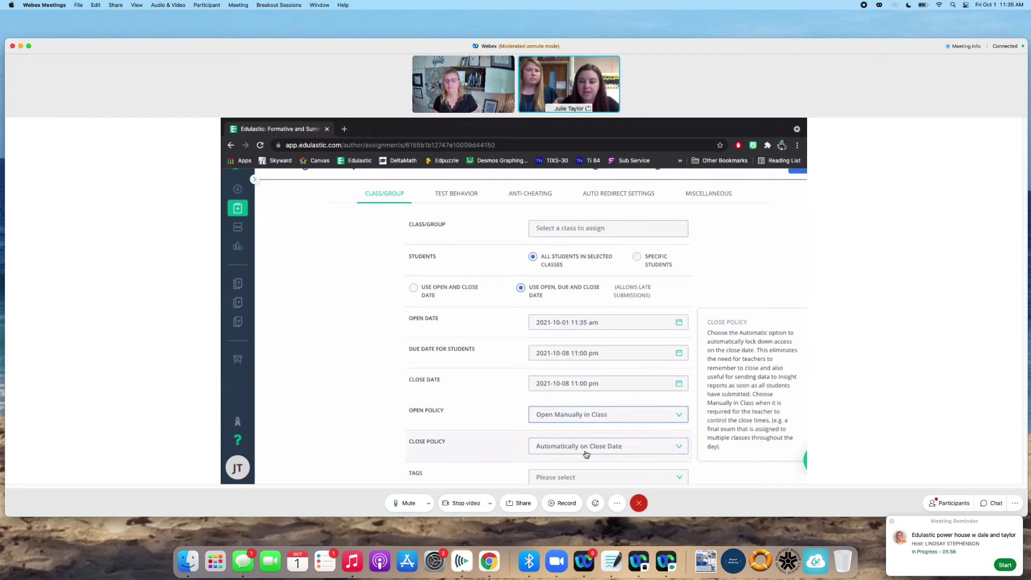
{"action": "left_click", "coordinate": [586, 454]}
{"action": "scroll", "coordinate": [585, 464], "scroll_direction": "down", "scroll_amount": 1}
{"action": "left_click", "coordinate": [584, 463]}
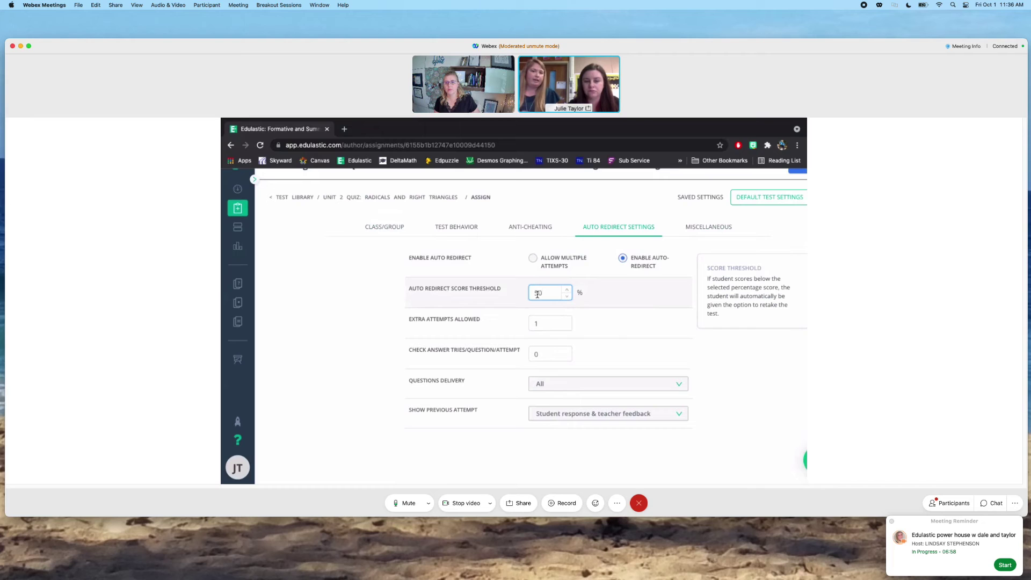
Step: In the auto redirect settings, set questions delivery to Skipped, Partial and Wrong and check answer tries per question to 1
{"action": "left_click", "coordinate": [552, 390]}
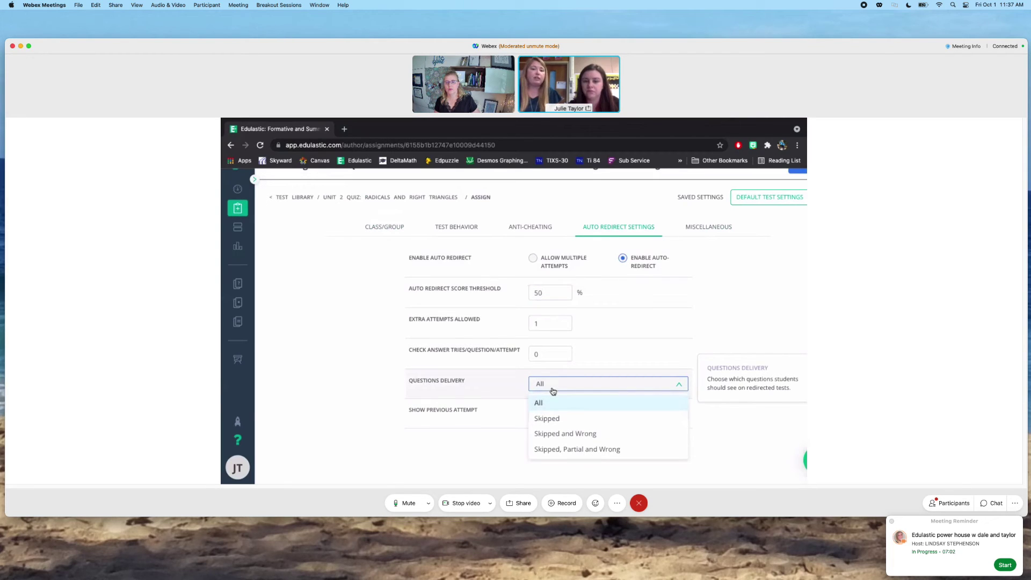
{"action": "left_click", "coordinate": [570, 451]}
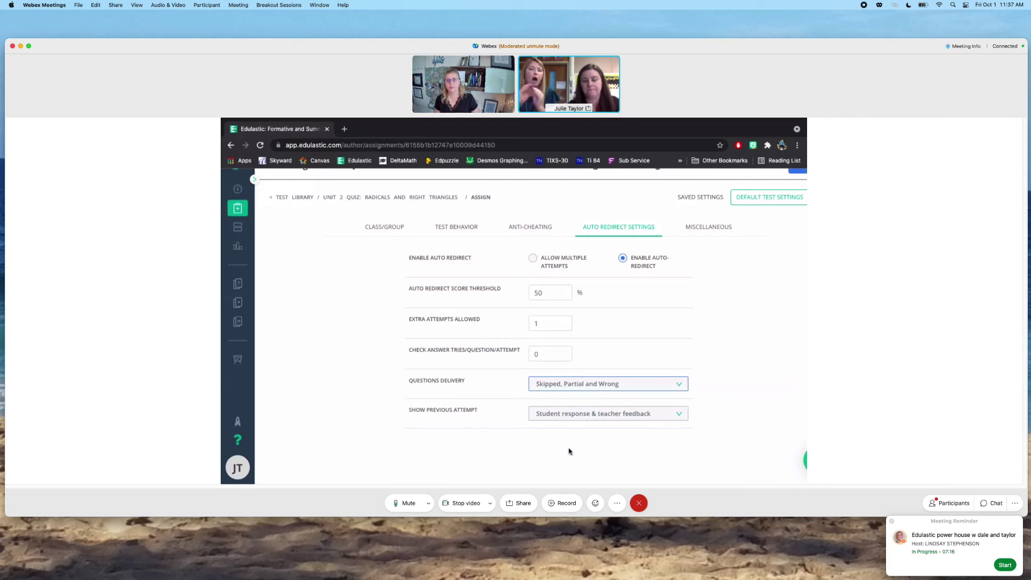
{"action": "mouse_move", "coordinate": [548, 292]}
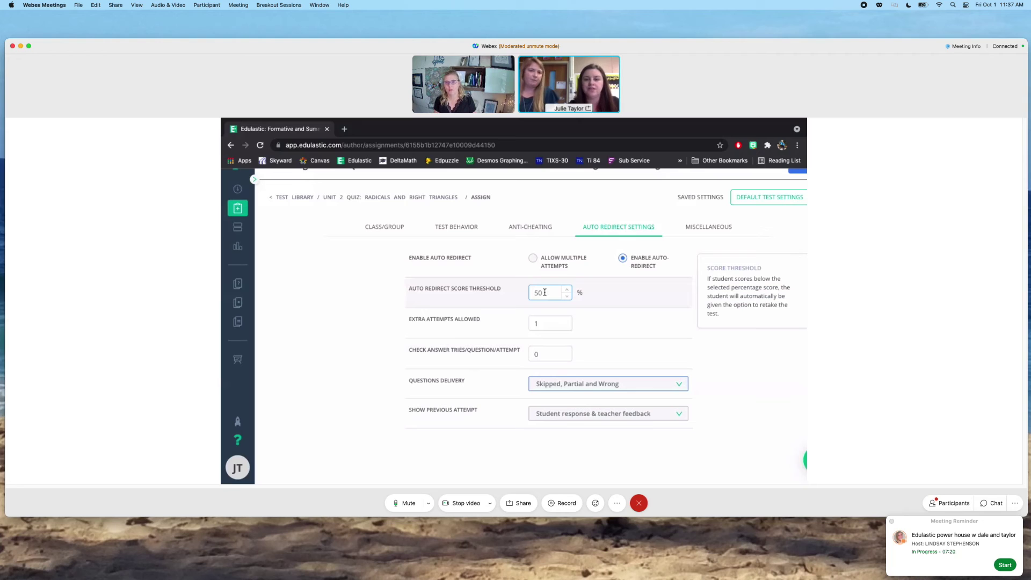
{"action": "mouse_move", "coordinate": [622, 266]}
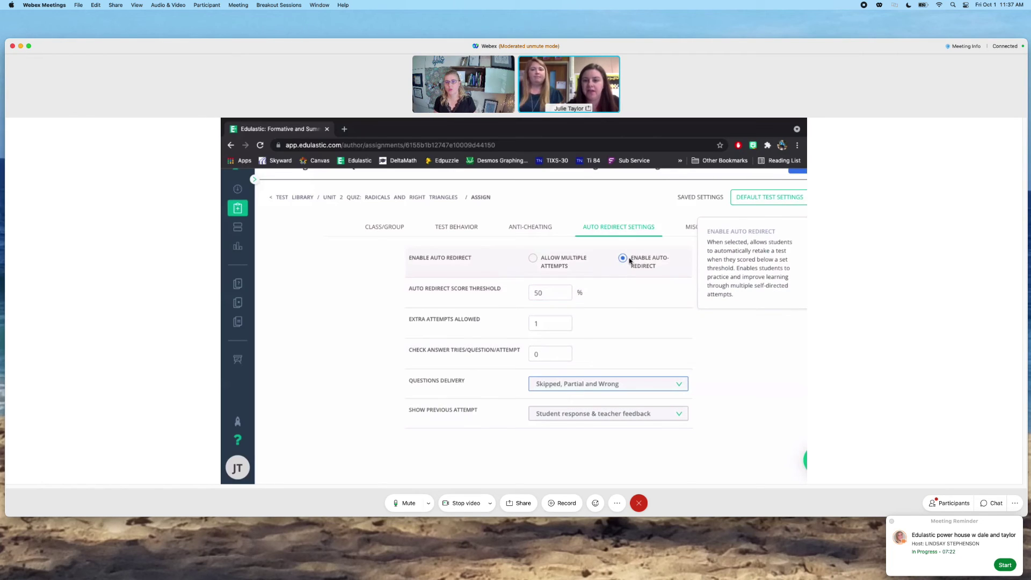
{"action": "left_click", "coordinate": [553, 354]}
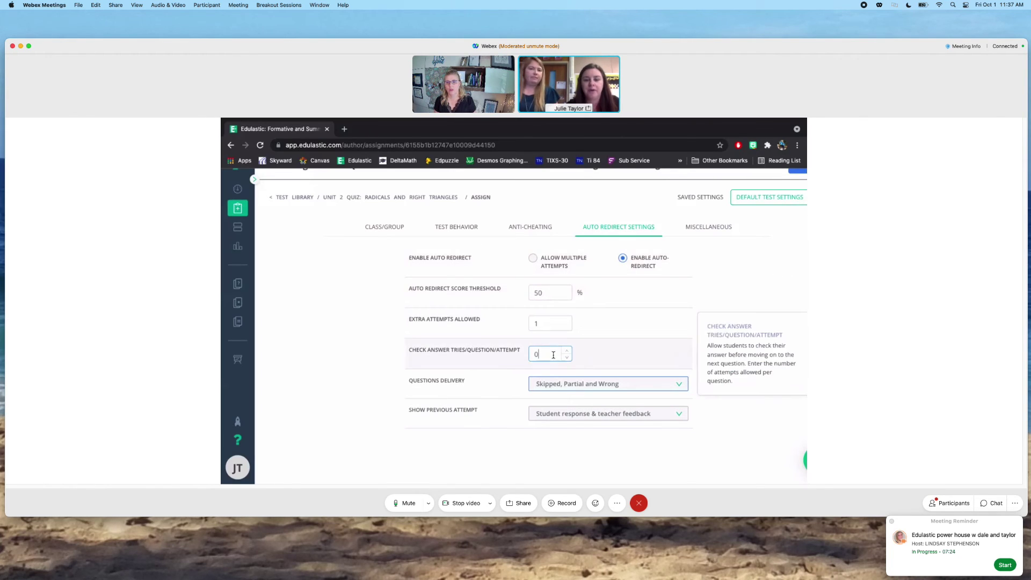
{"action": "triple_click", "coordinate": [566, 352]}
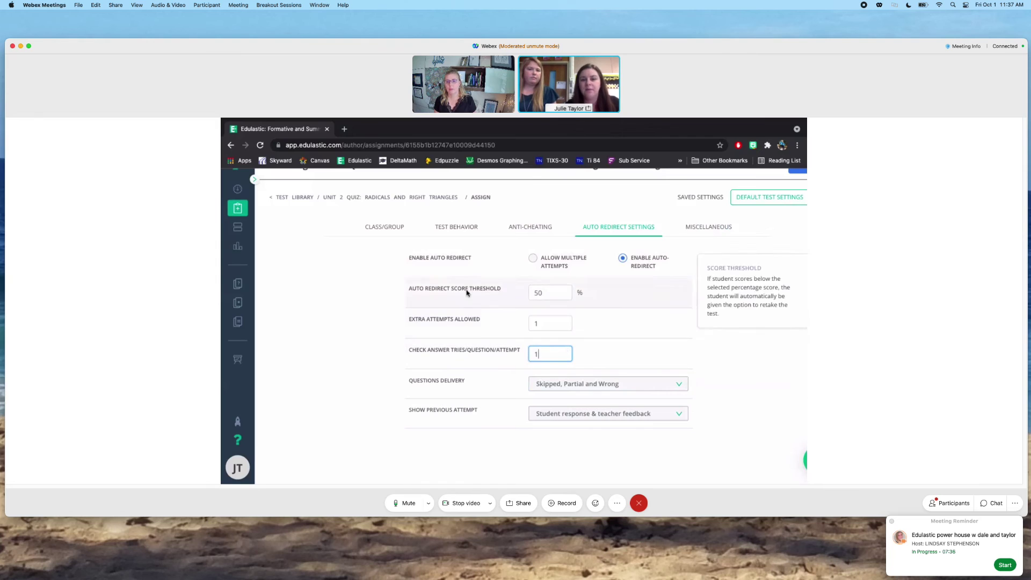
Step: Open the test behavior settings and choose Class Assessment as the test type
{"action": "left_click", "coordinate": [456, 227]}
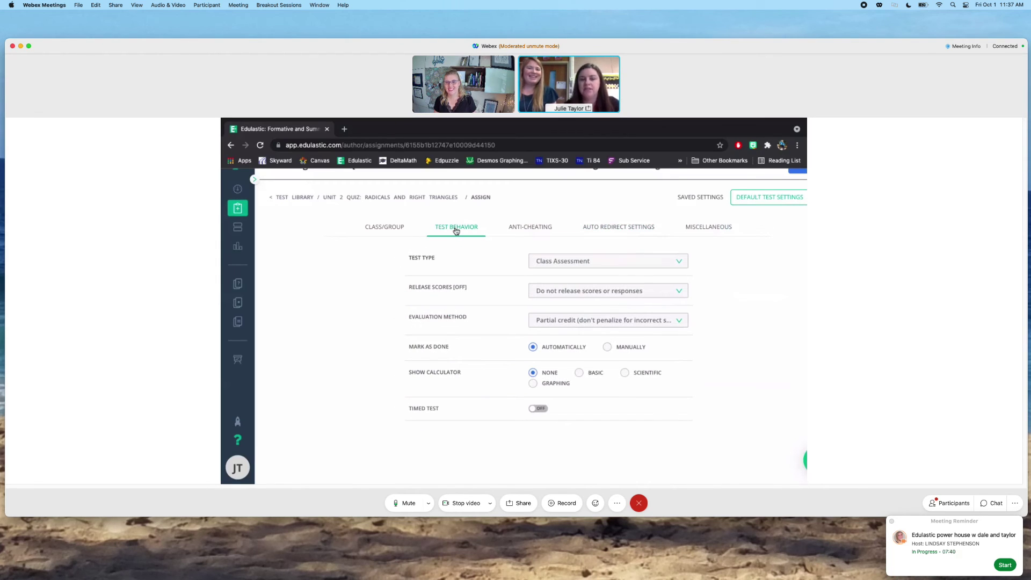
{"action": "mouse_move", "coordinate": [440, 252]}
{"action": "left_click", "coordinate": [544, 266]}
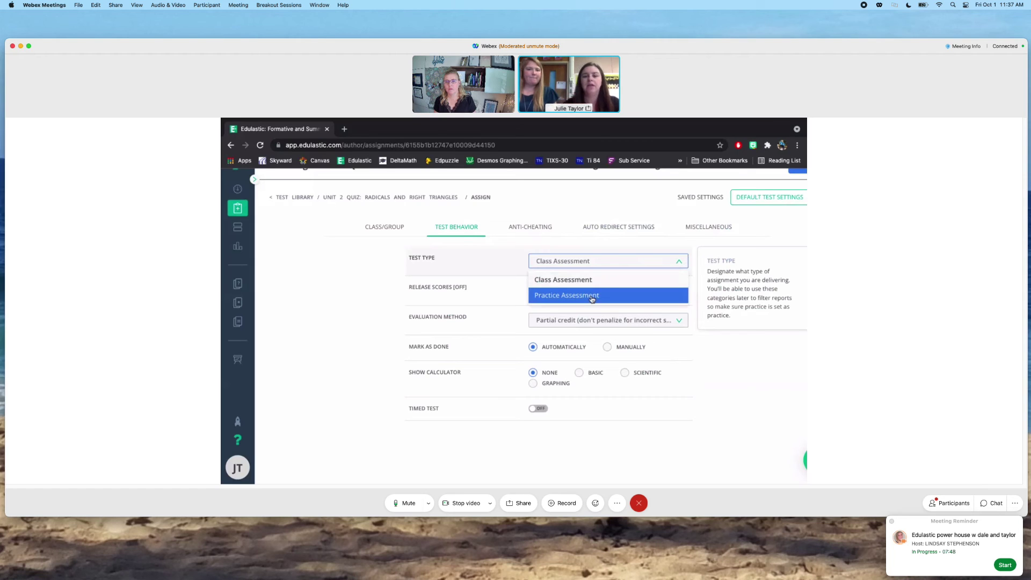
{"action": "left_click", "coordinate": [580, 279]}
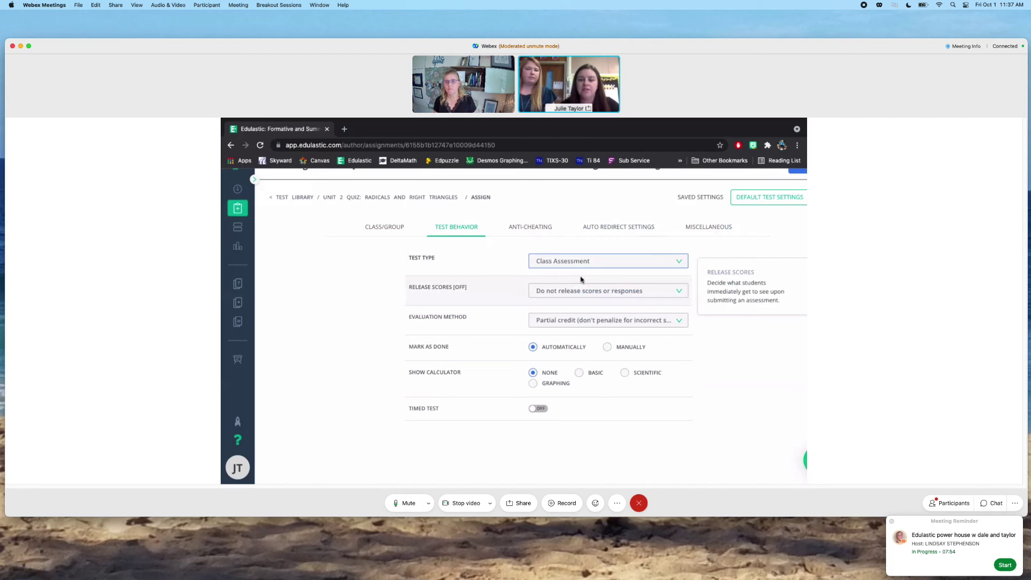
Step: Switch the test type to Practice Assessment and back to Class Assessment, with scores and student responses released
{"action": "left_click", "coordinate": [572, 263]}
{"action": "left_click", "coordinate": [573, 296]}
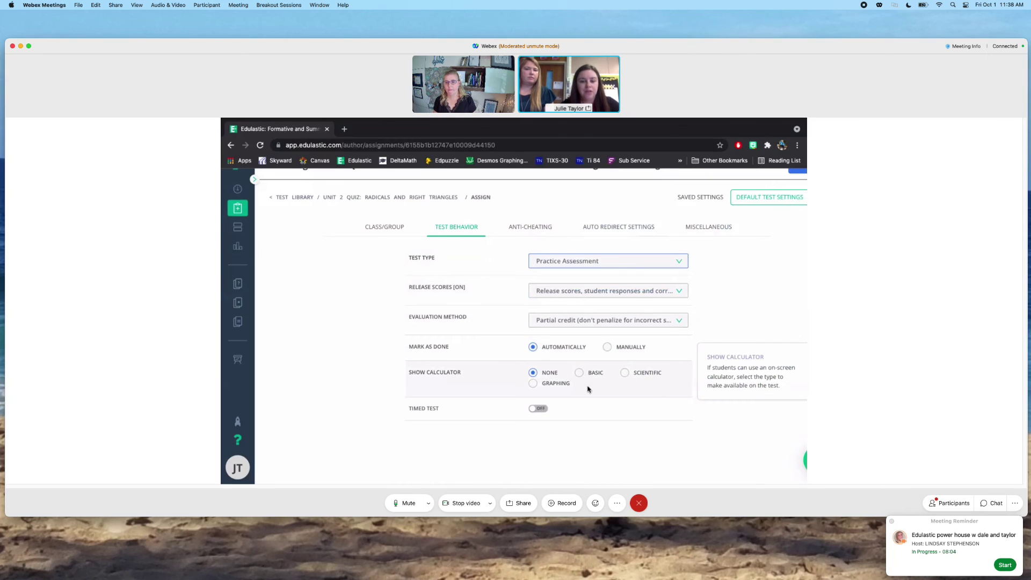
{"action": "left_click", "coordinate": [565, 261]}
{"action": "left_click", "coordinate": [566, 277]}
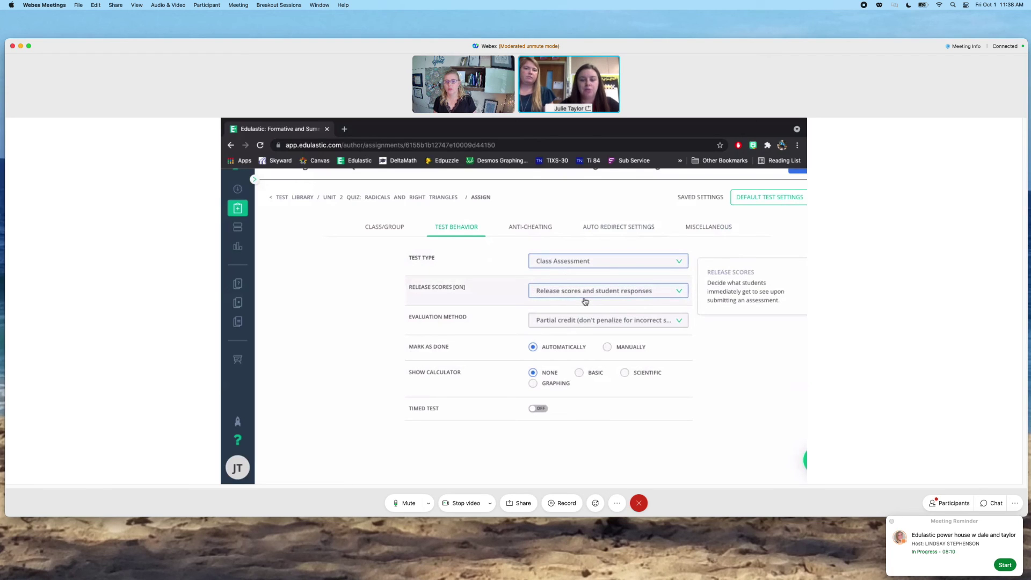
{"action": "left_click", "coordinate": [609, 291]}
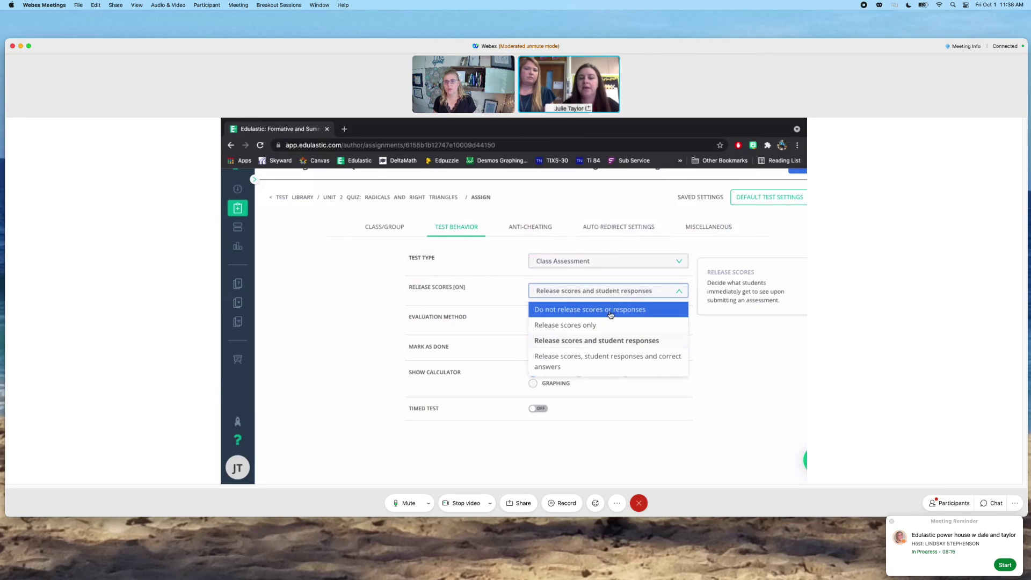
{"action": "left_click", "coordinate": [601, 291]}
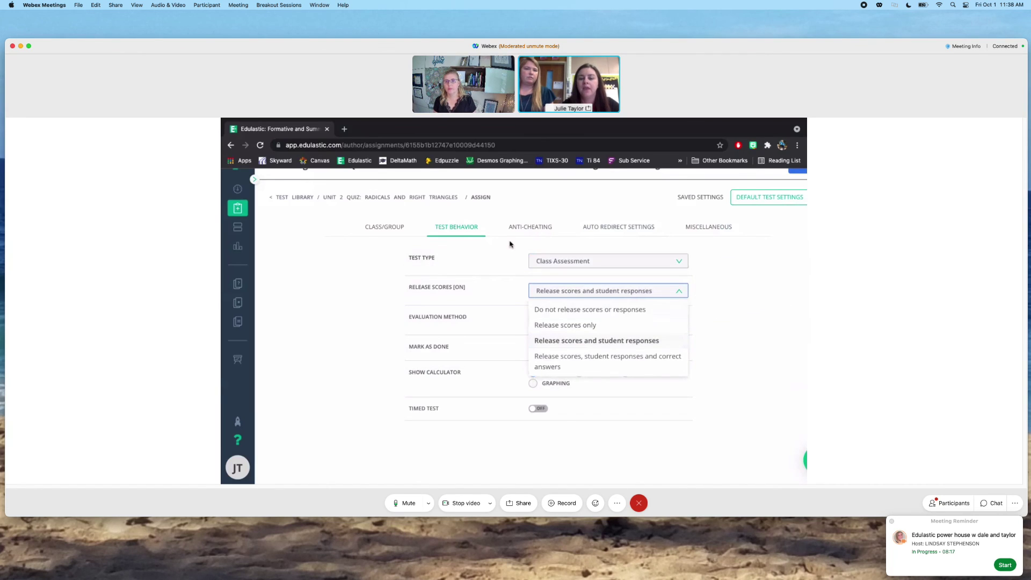
Step: In the anti-cheating settings, restrict navigation out of the test by warning and blocking the test after 1 alert
{"action": "left_click", "coordinate": [533, 228]}
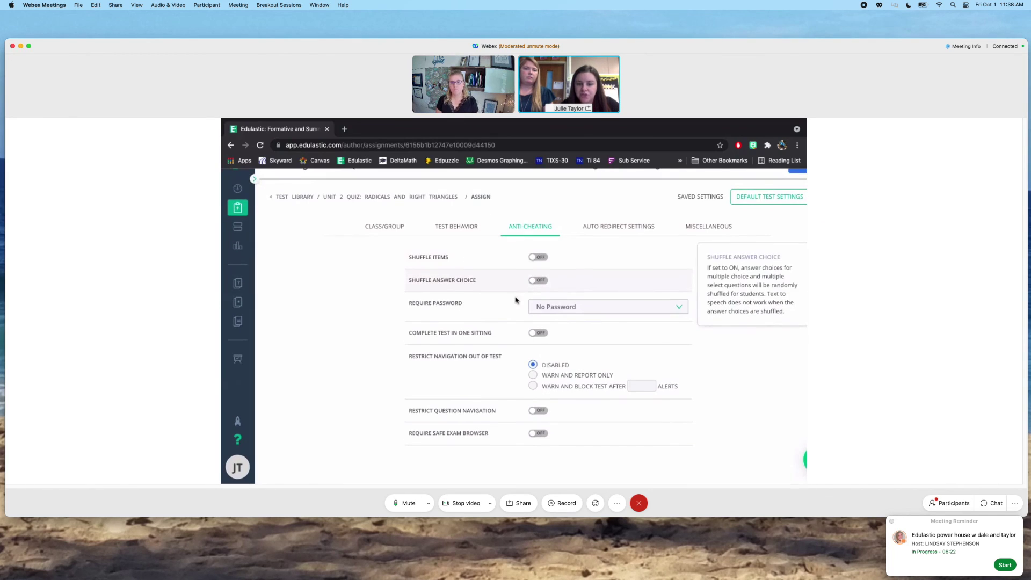
{"action": "mouse_move", "coordinate": [429, 357]}
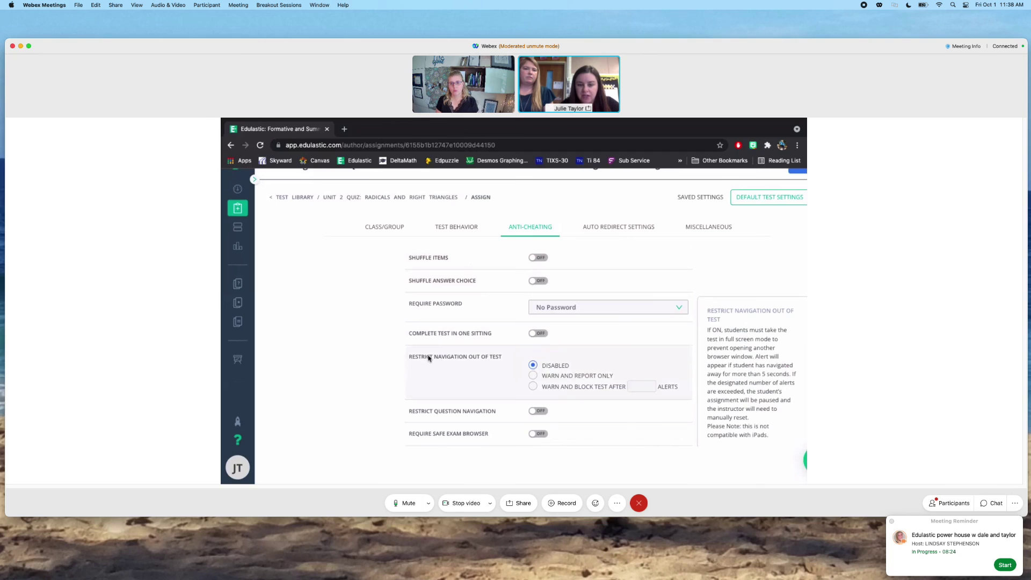
{"action": "left_click", "coordinate": [533, 388]}
{"action": "left_click", "coordinate": [641, 385]}
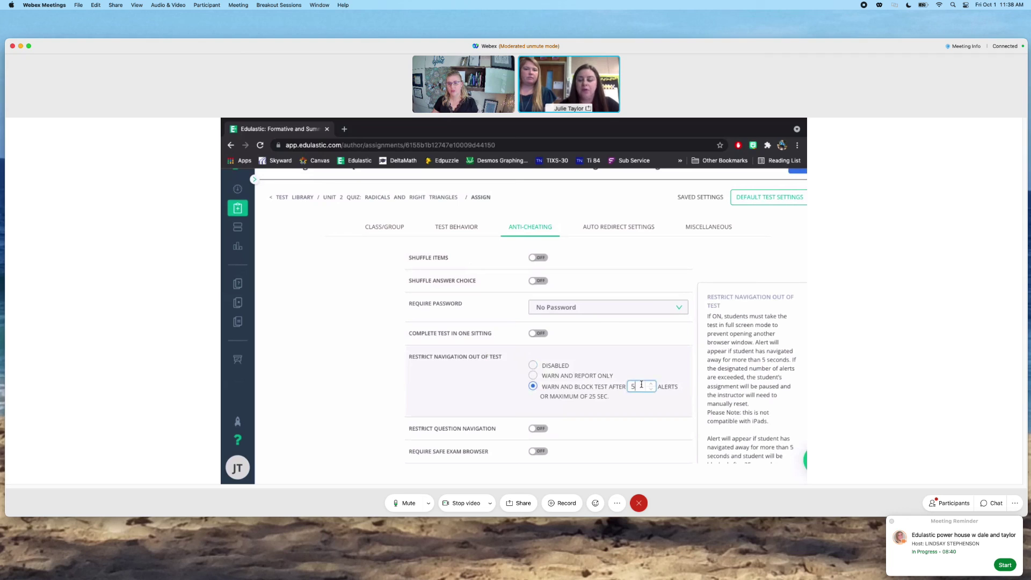
{"action": "key", "text": "BackSpace"}
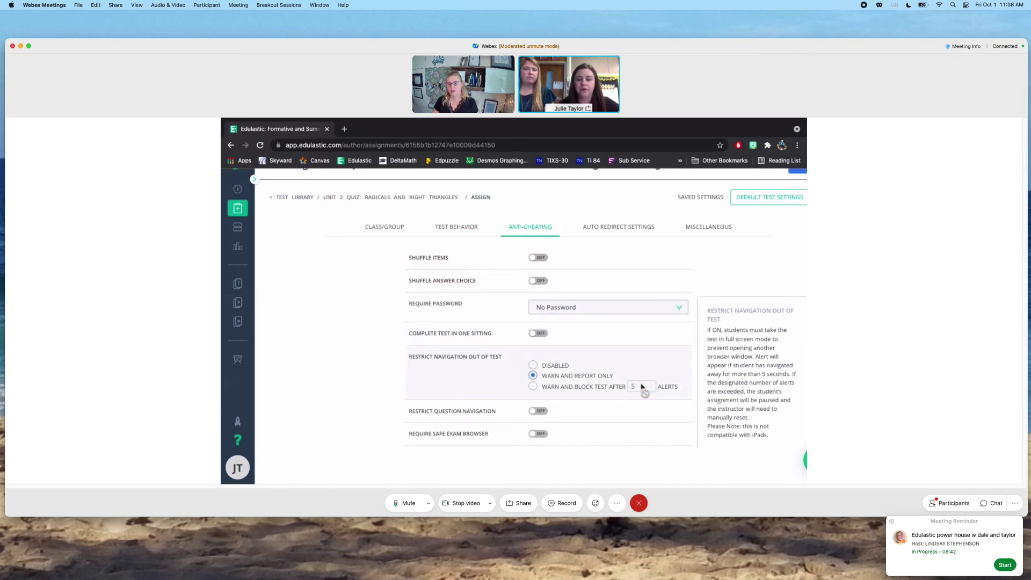
{"action": "left_click", "coordinate": [533, 387]}
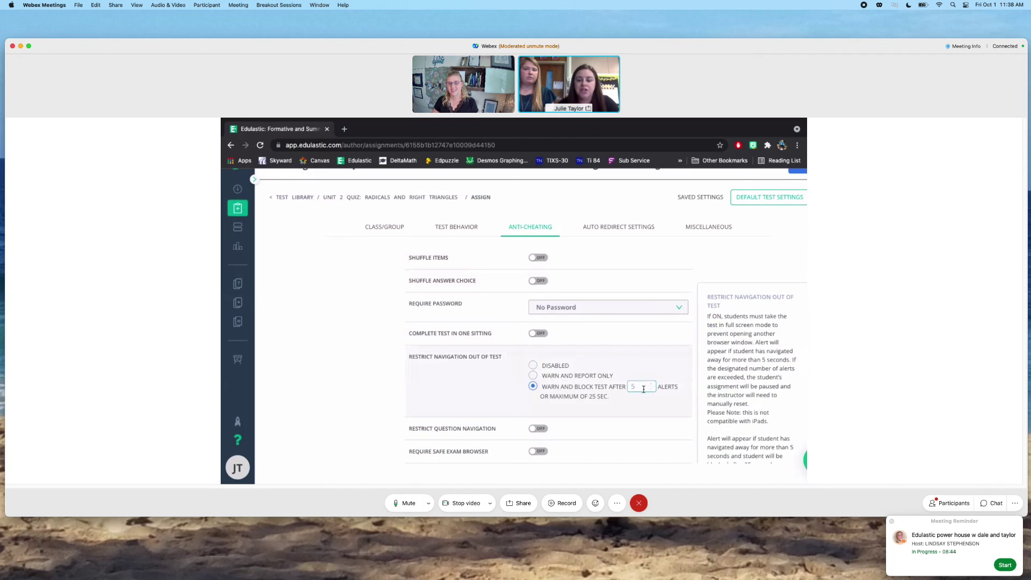
{"action": "left_click", "coordinate": [643, 386]}
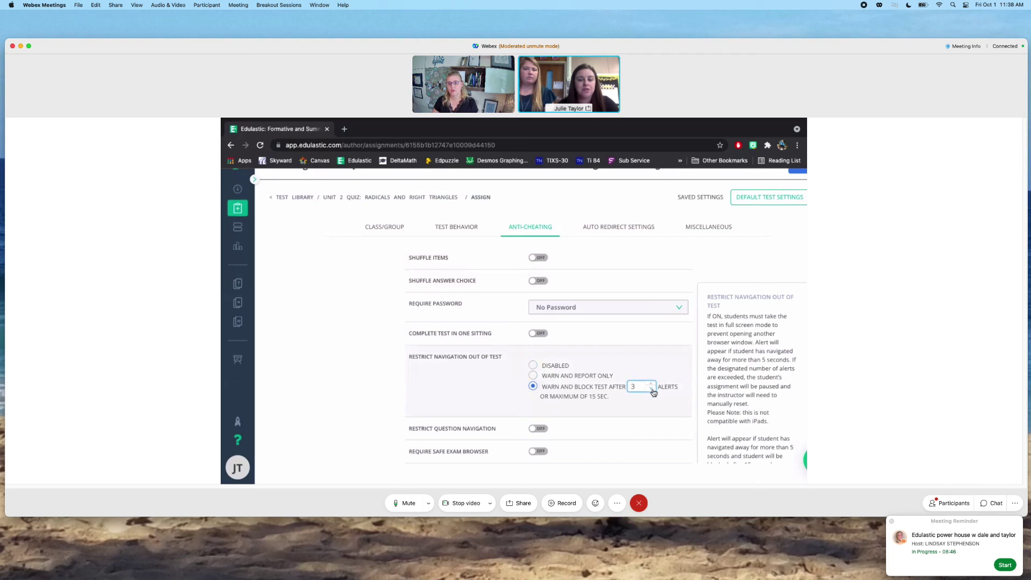
{"action": "left_click", "coordinate": [651, 390]}
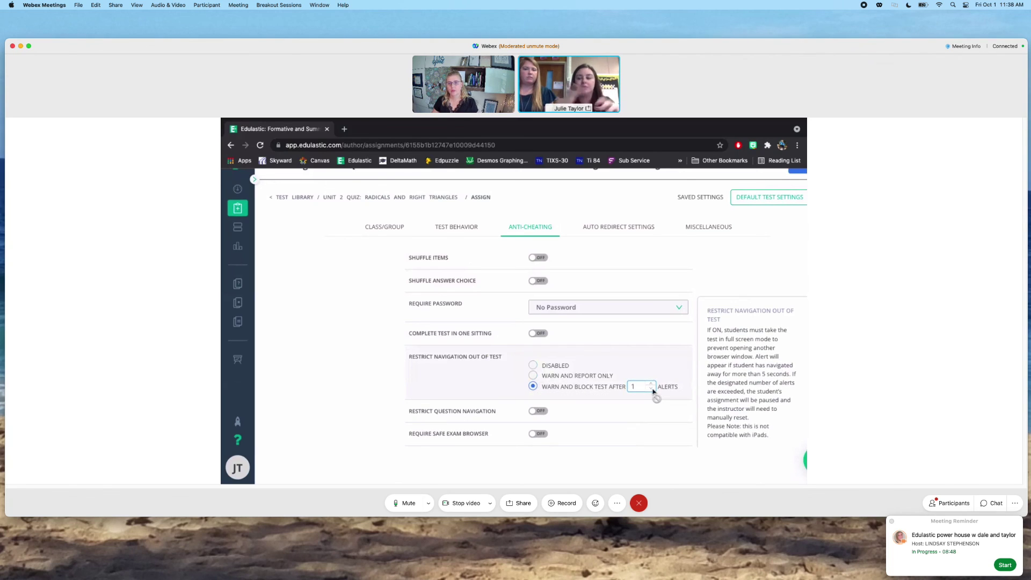